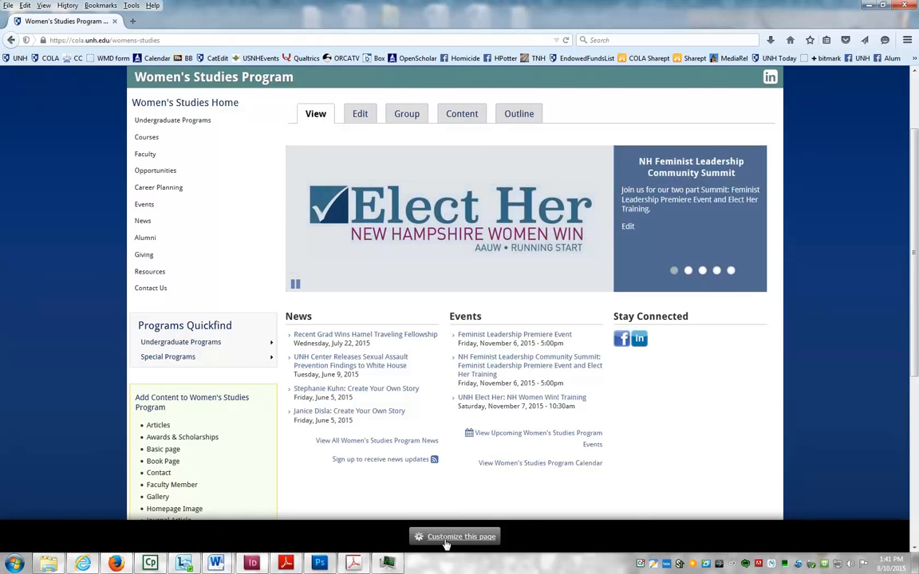
- Open the Women's Studies page in the Panels In-Place Editor via 'Customize this page'
click(447, 539)
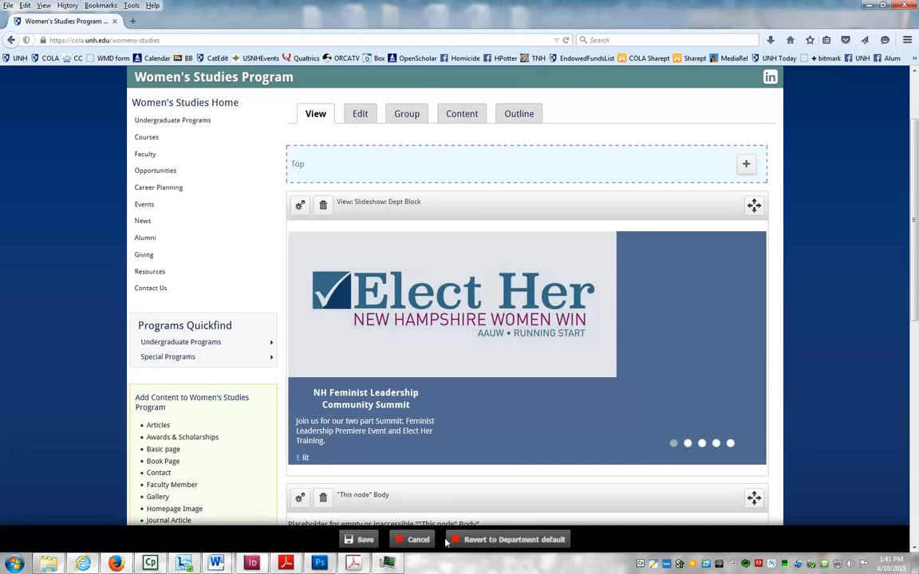
- Start adding new custom content to the page's Right region
drag(915, 169, 914, 323)
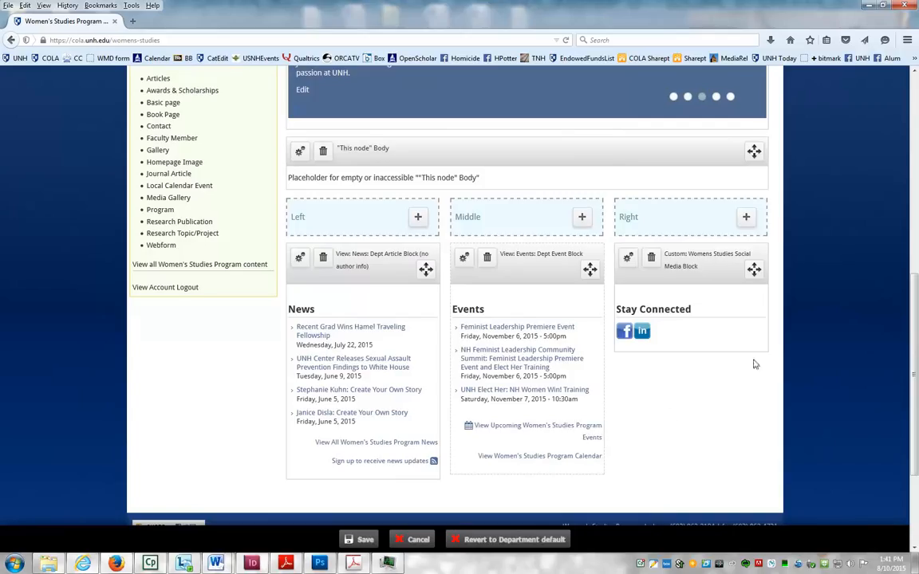
click(746, 218)
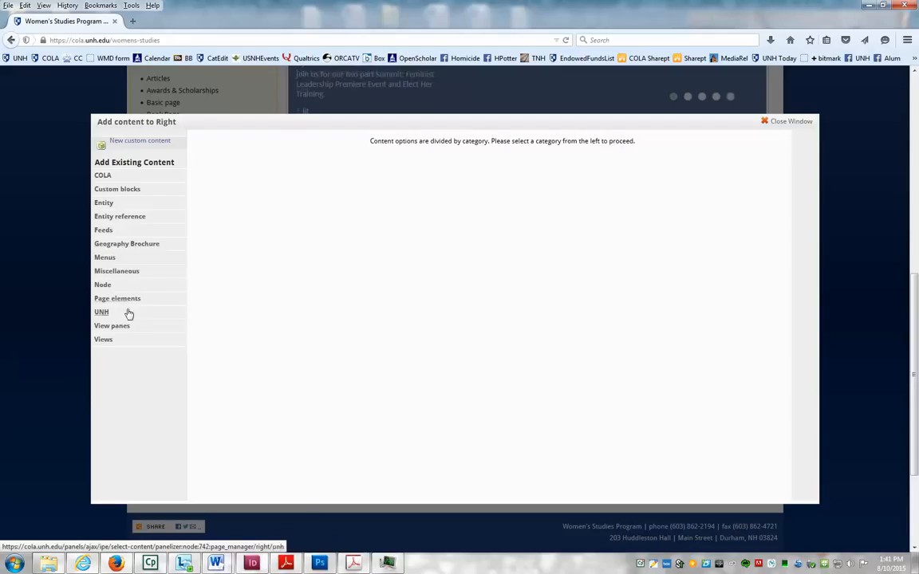
click(149, 143)
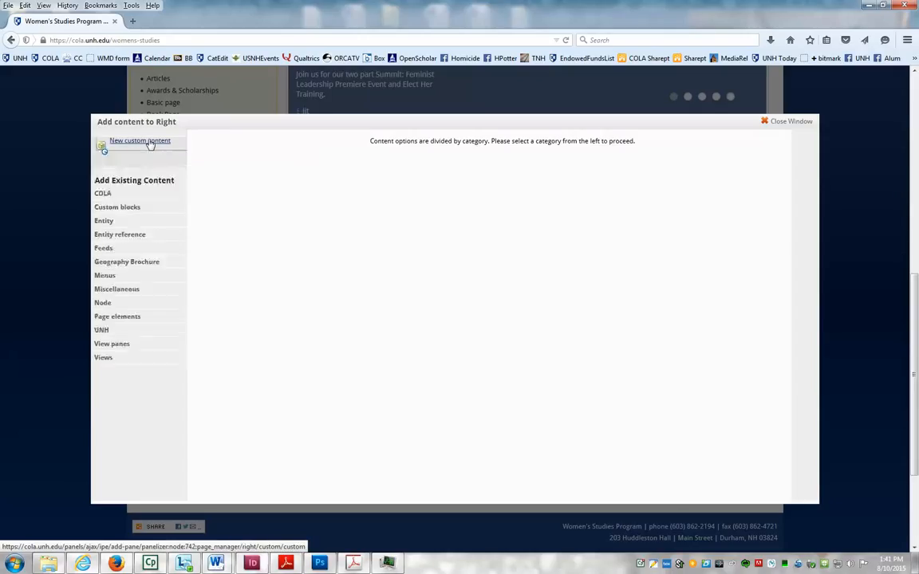
- Enter administrative title 'courses' and display title 'Register for Courses' for the new content
click(133, 158)
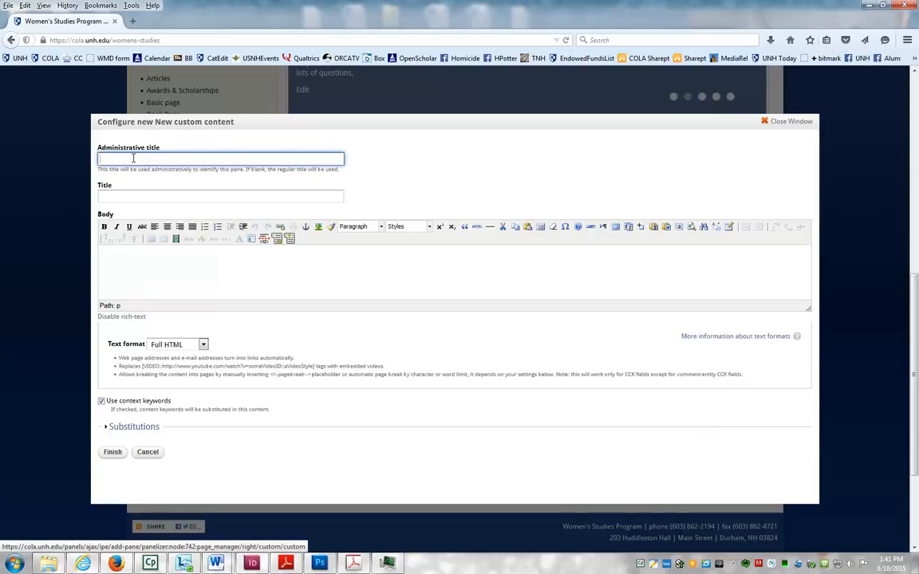
text(courses)
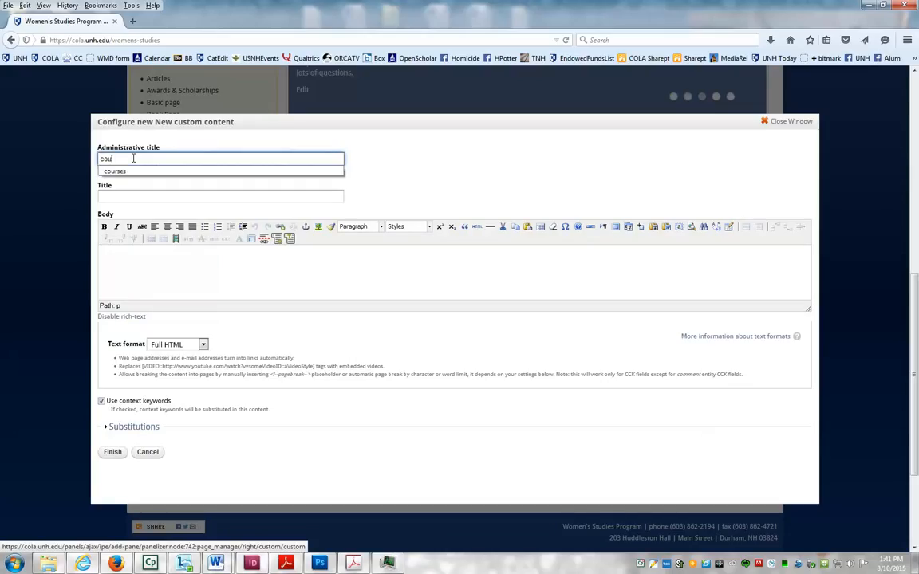
click(118, 195)
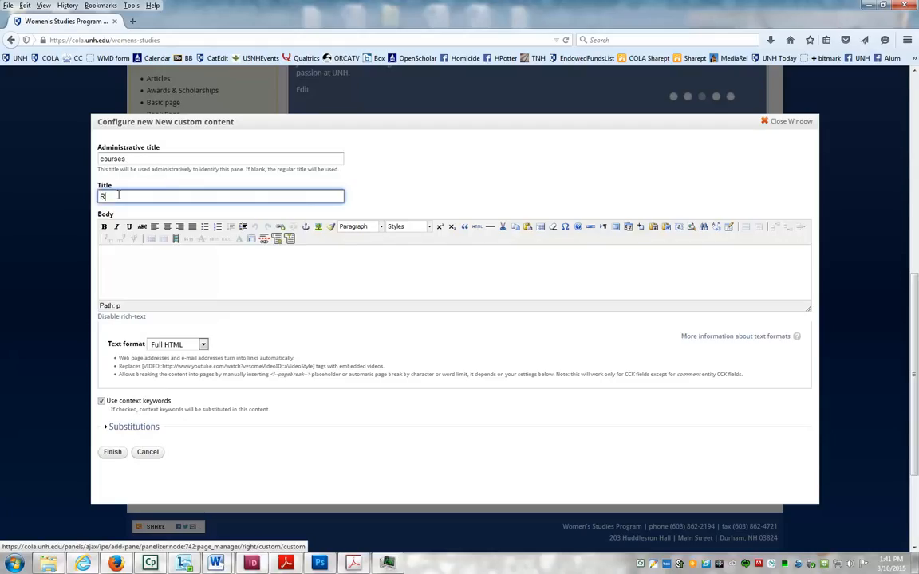
text(Register for Courses)
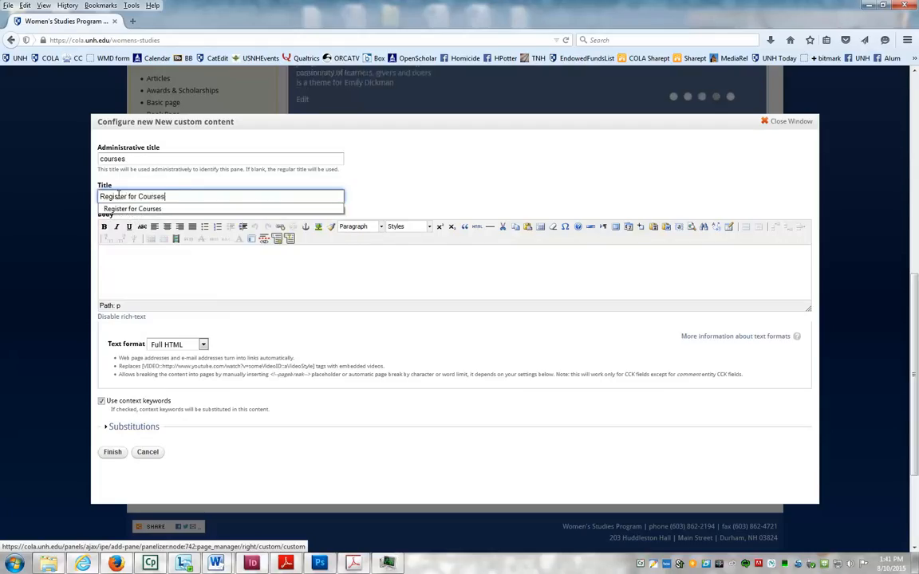
click(156, 255)
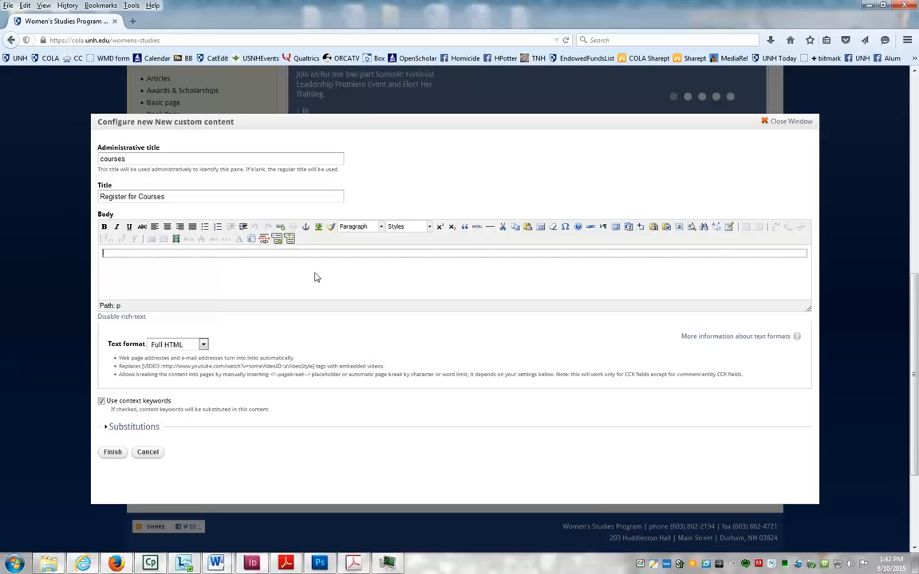
- Choose F15_WS-505-03.jpg from Women's Studies > courses as the body image source
click(317, 228)
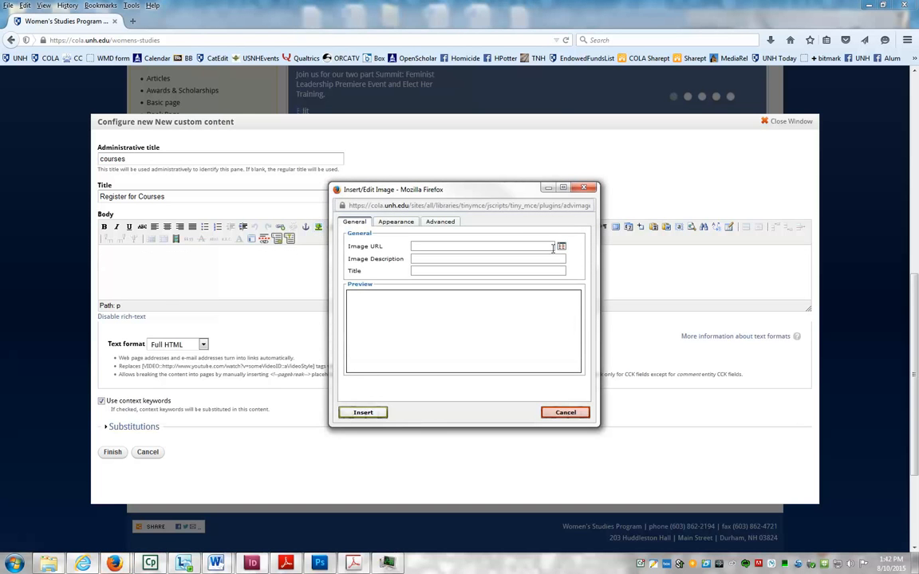
click(562, 248)
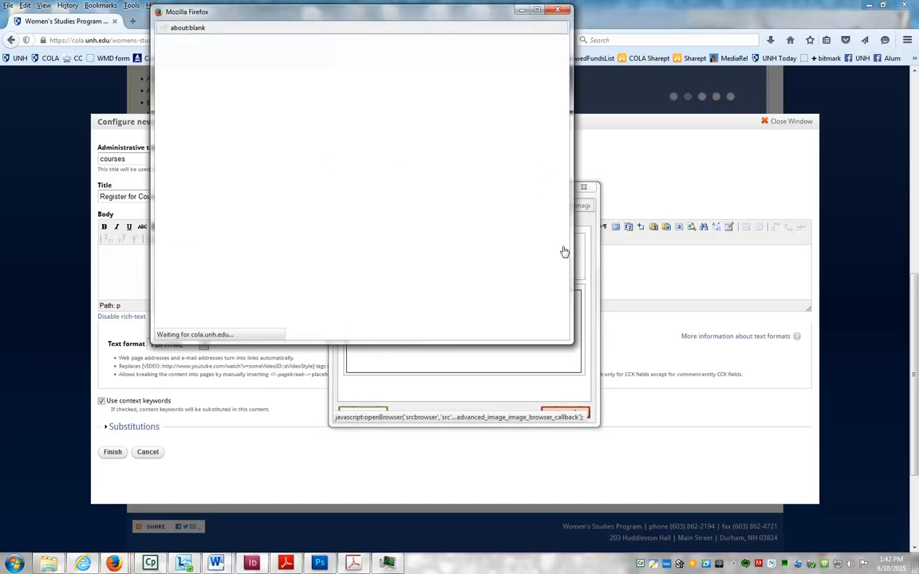
click(242, 142)
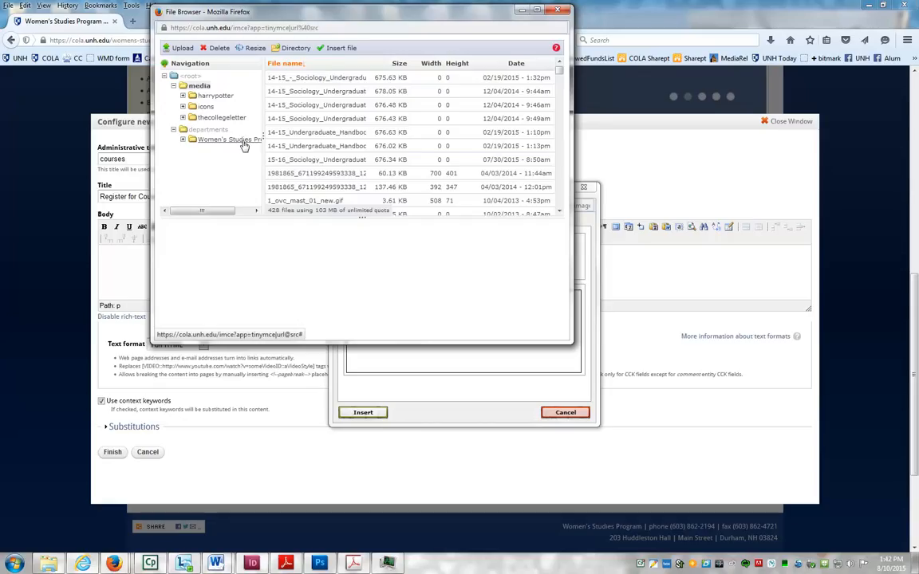
click(217, 151)
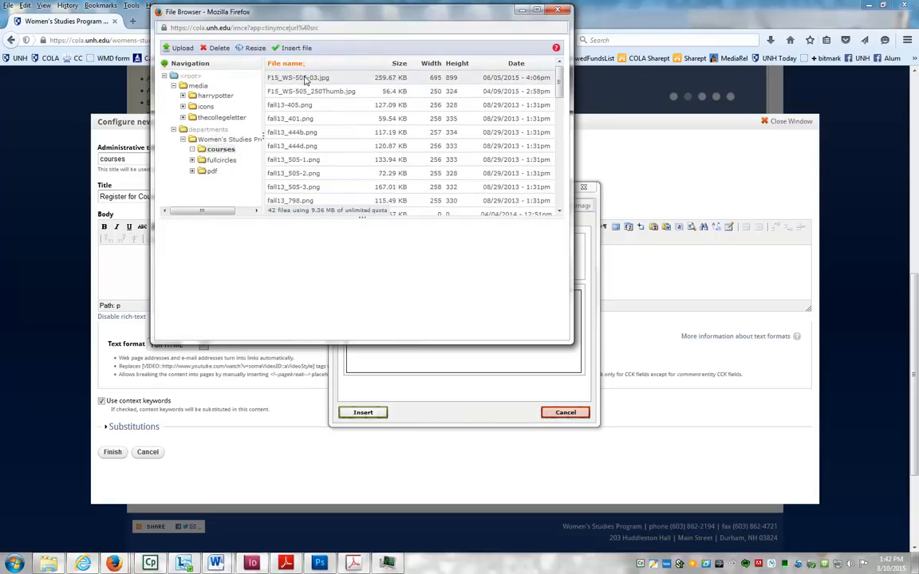
click(304, 78)
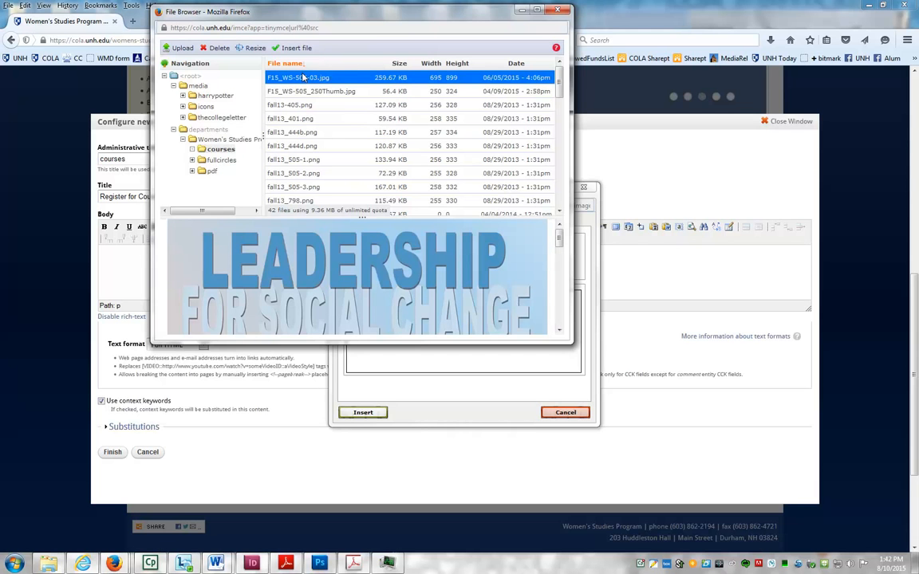
click(305, 50)
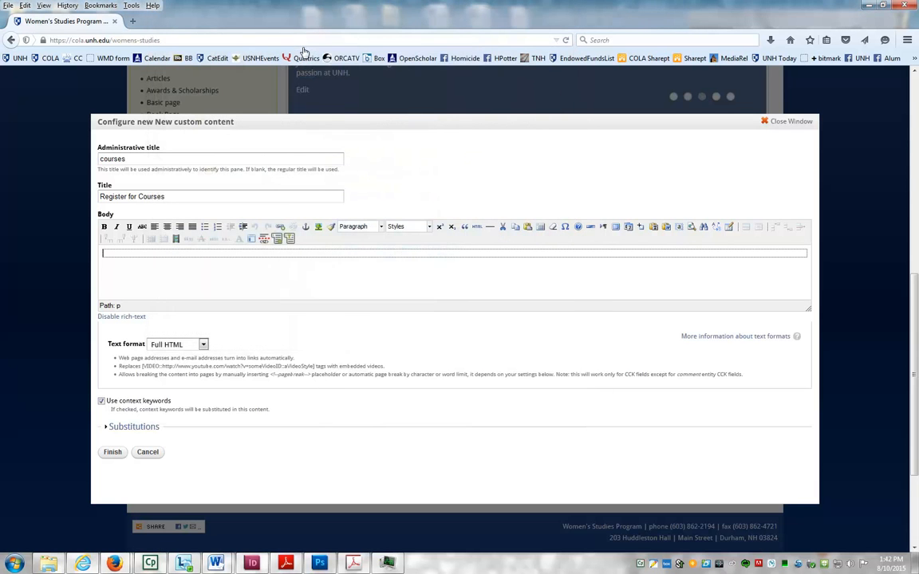
- Describe the image as 'leadership course poster' and insert it into the body
mouse_move(114, 564)
click(190, 511)
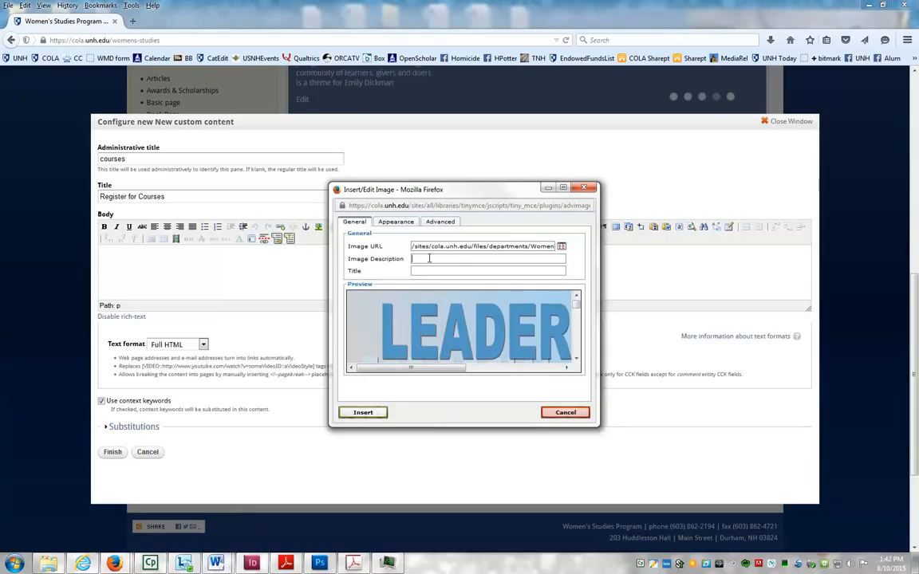
text(leader)
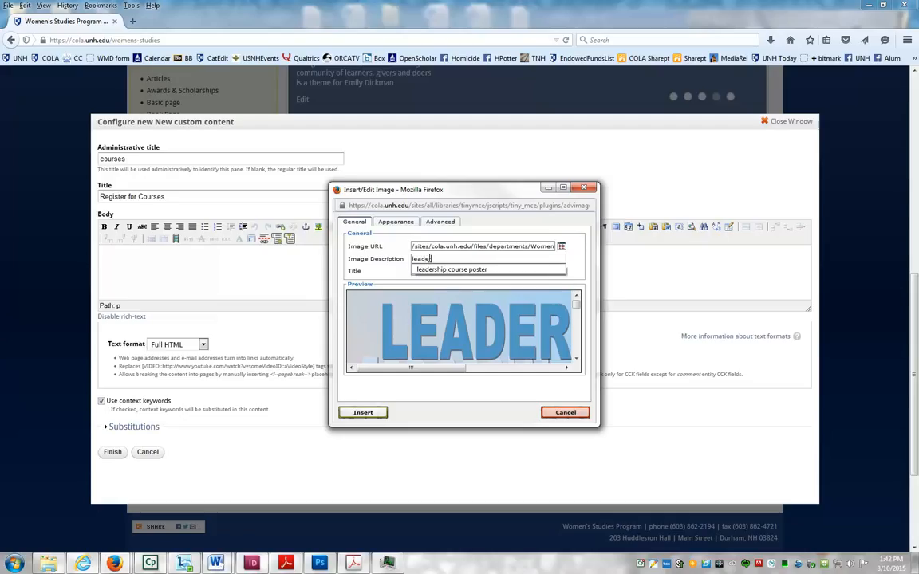
click(459, 270)
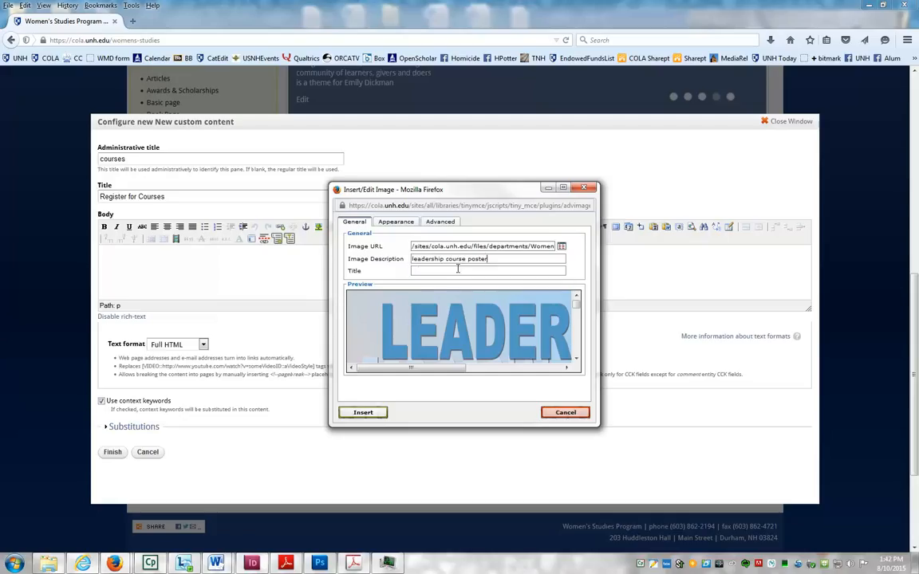
click(364, 412)
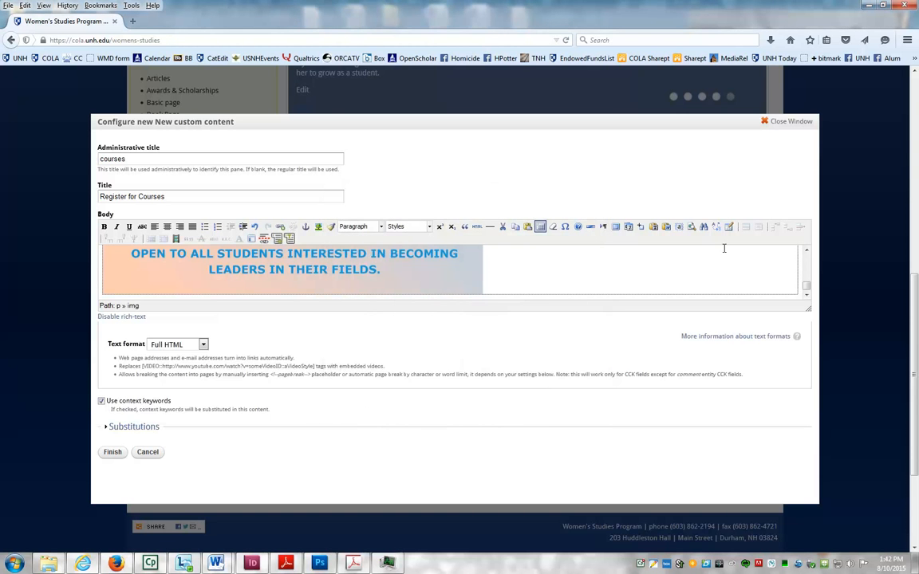
- Resize the poster to 100% width with its fixed height cleared
drag(807, 306, 797, 262)
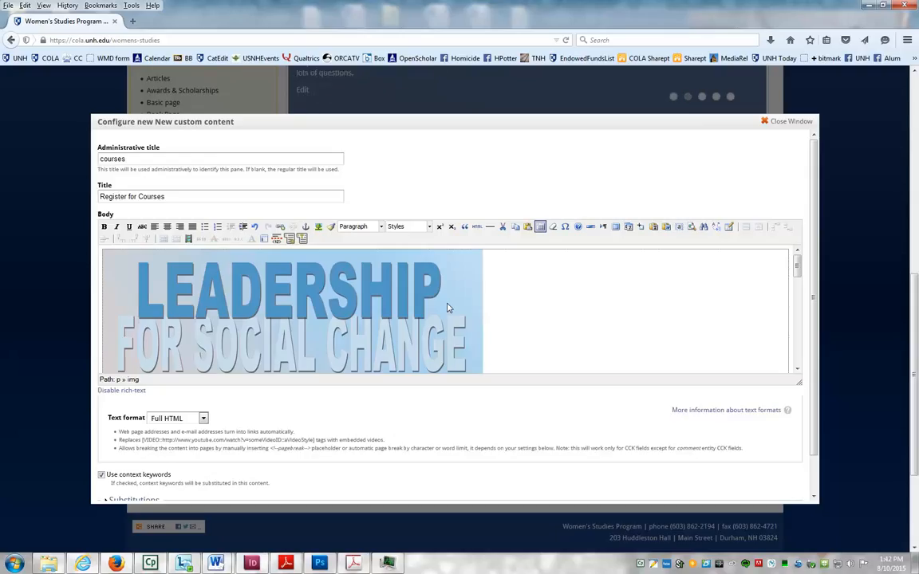
click(252, 281)
click(317, 227)
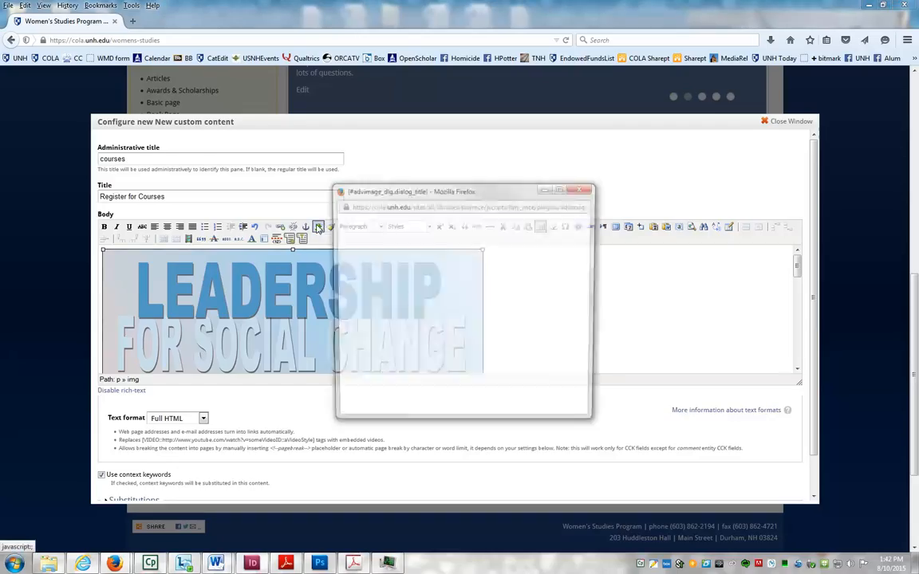
click(391, 223)
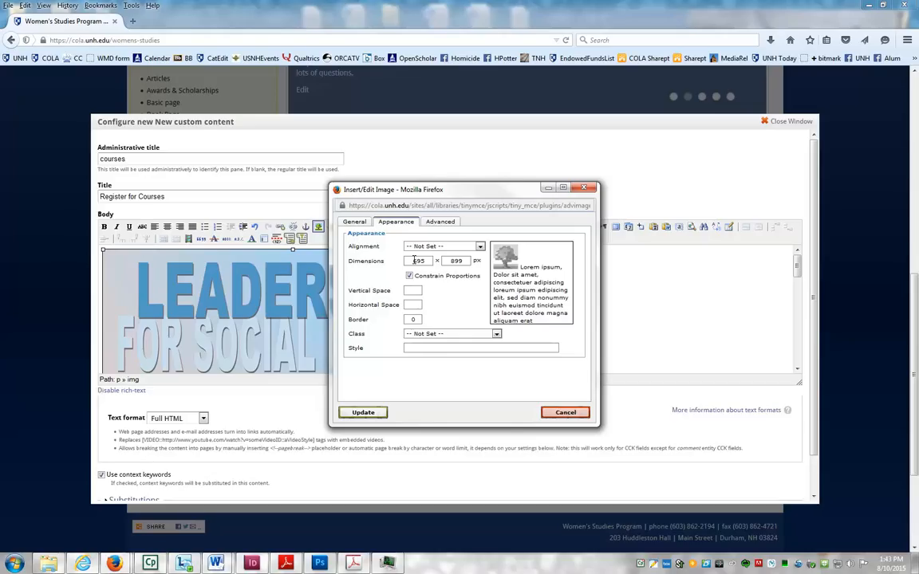
double_click(414, 260)
text(100)
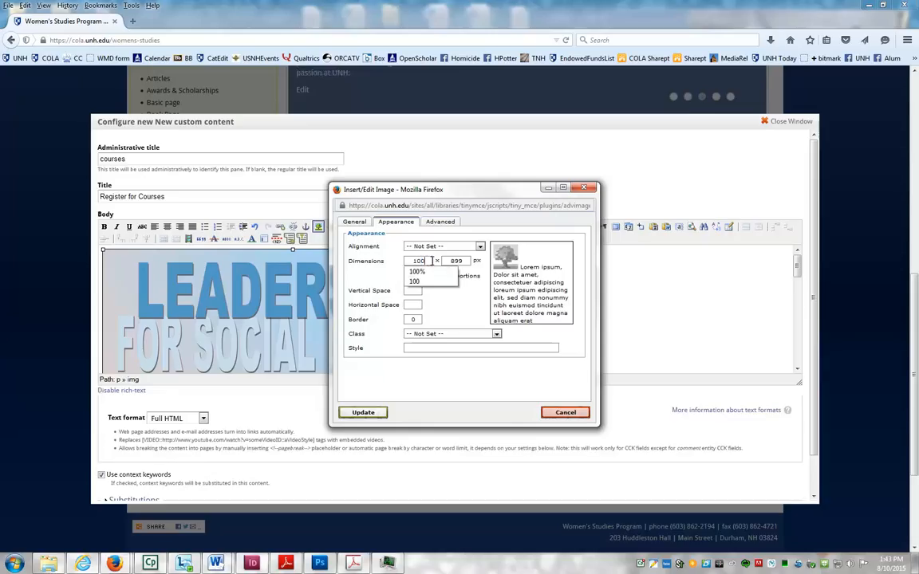
text(%)
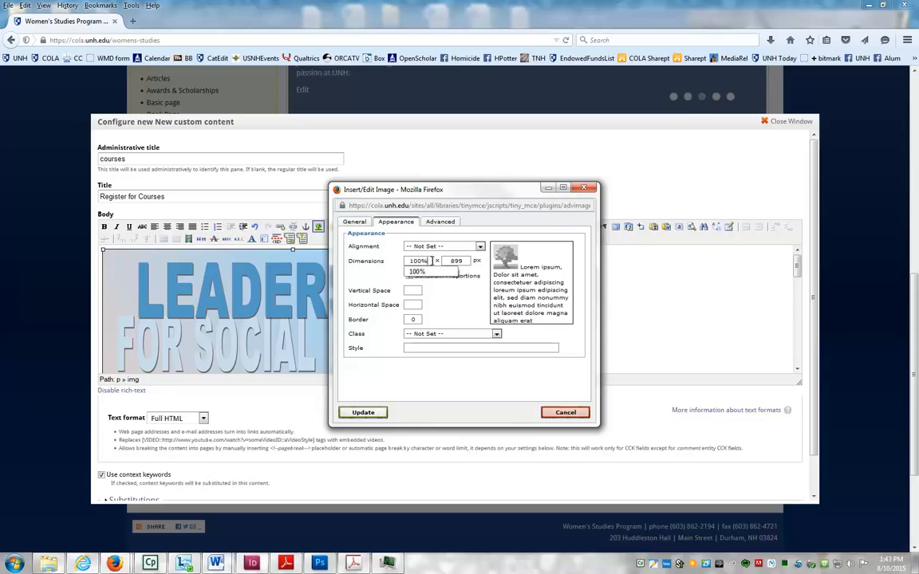
click(451, 301)
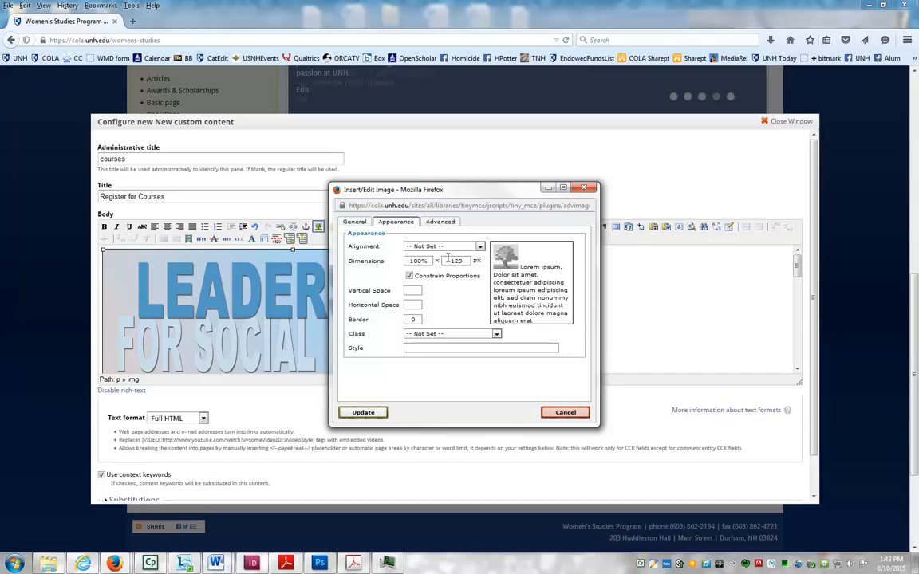
double_click(448, 261)
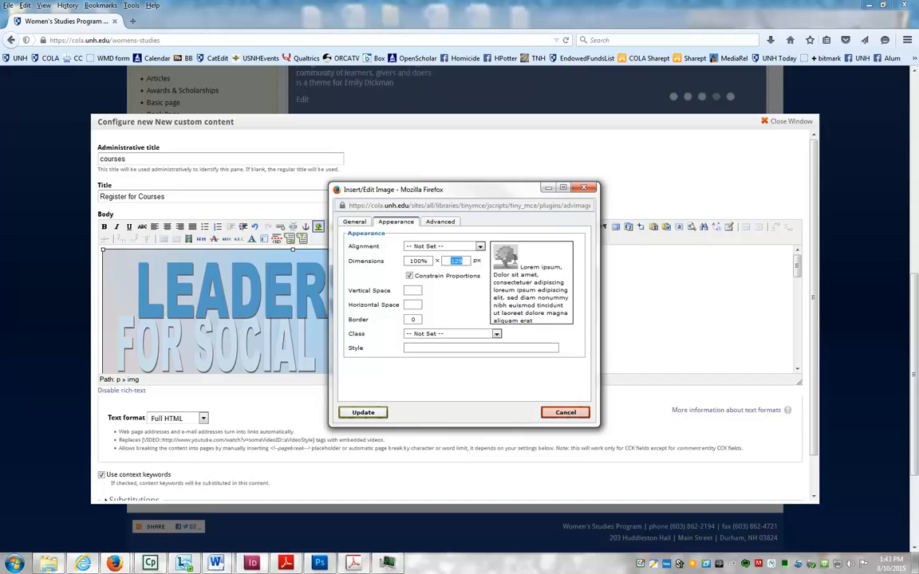
key(BackSpace)
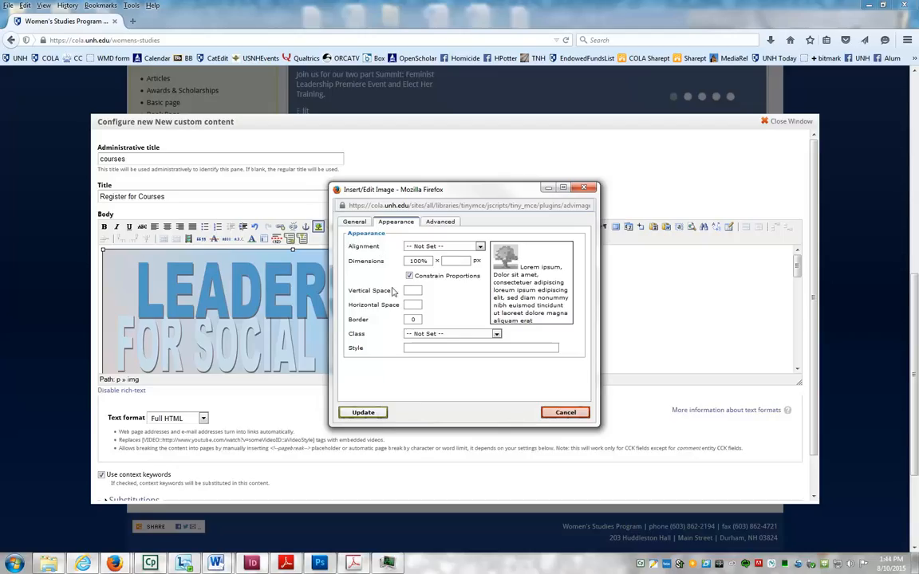
click(377, 414)
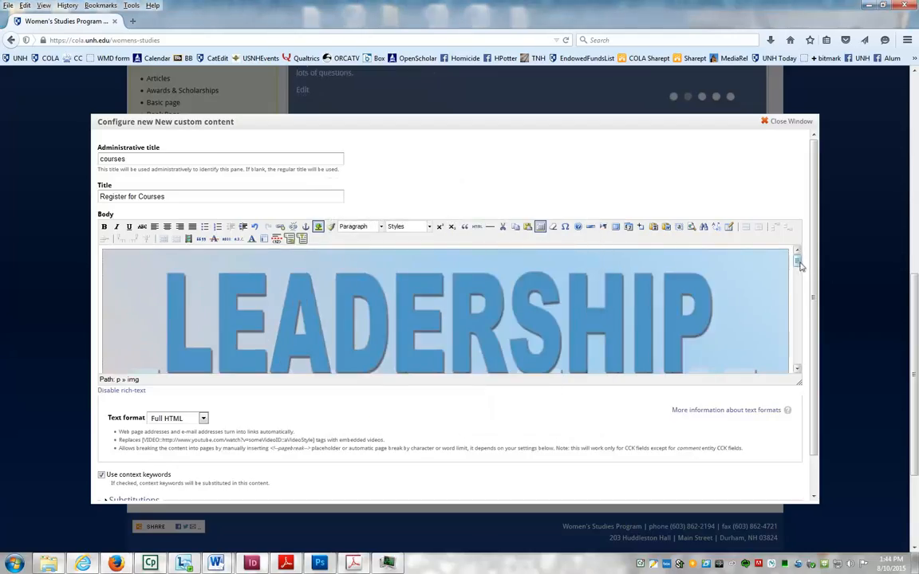
drag(801, 266, 810, 365)
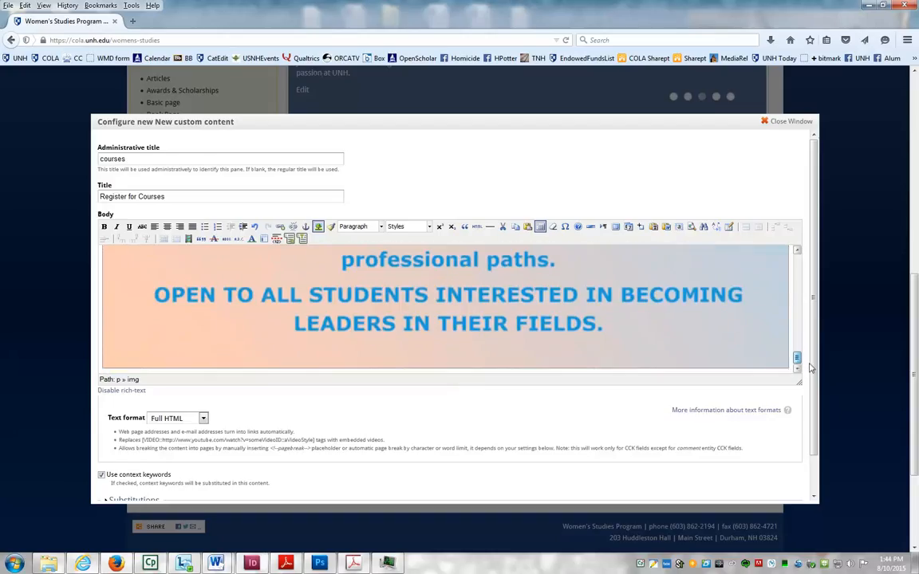
- Add the caption 'Check out this and other fall 2015 courses.' below the poster and select it
click(792, 368)
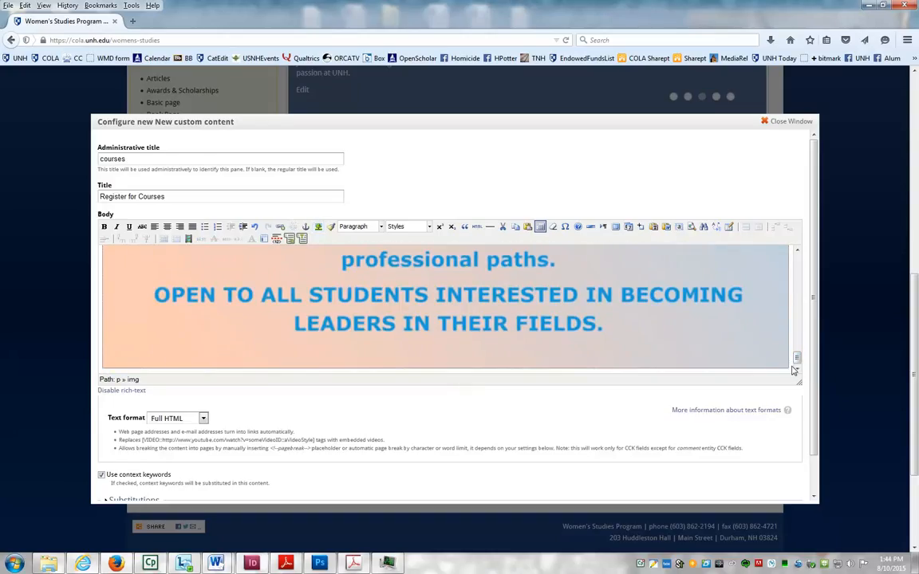
key(Return)
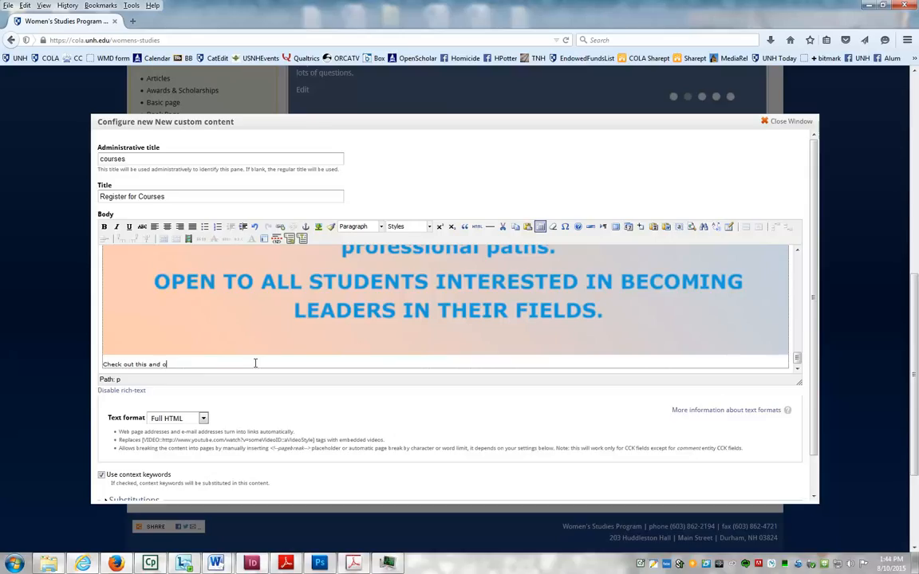
text(fall 2015 courses.)
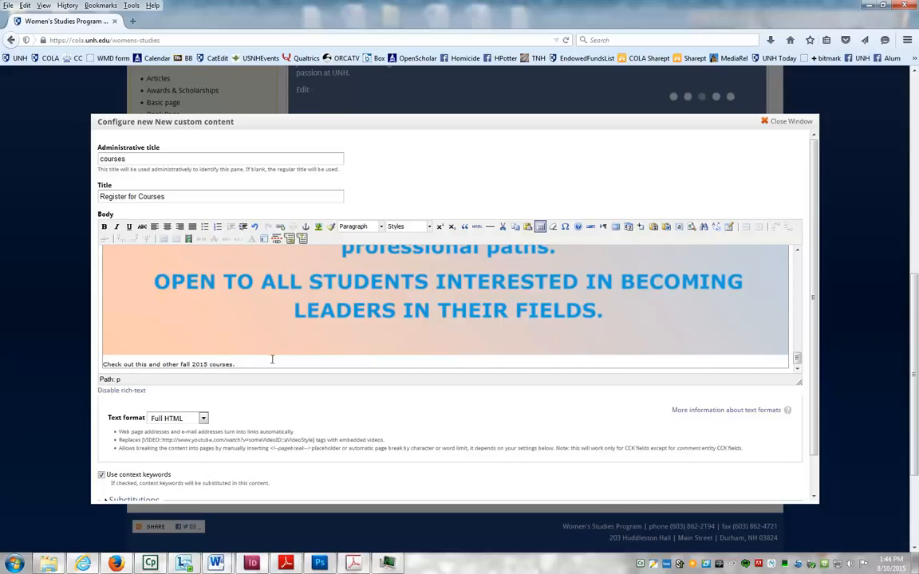
drag(237, 365, 99, 365)
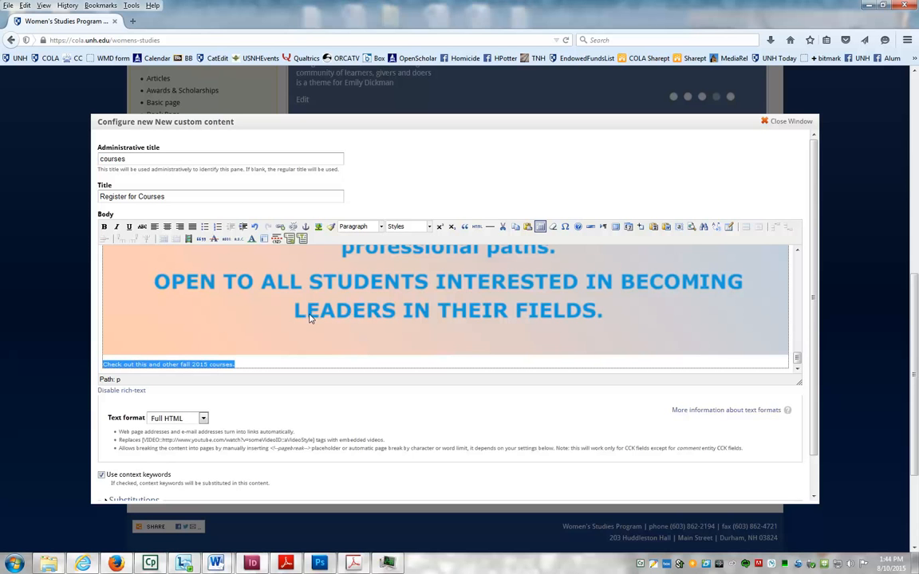
- Link the caption to /womens-studies/courses
click(280, 228)
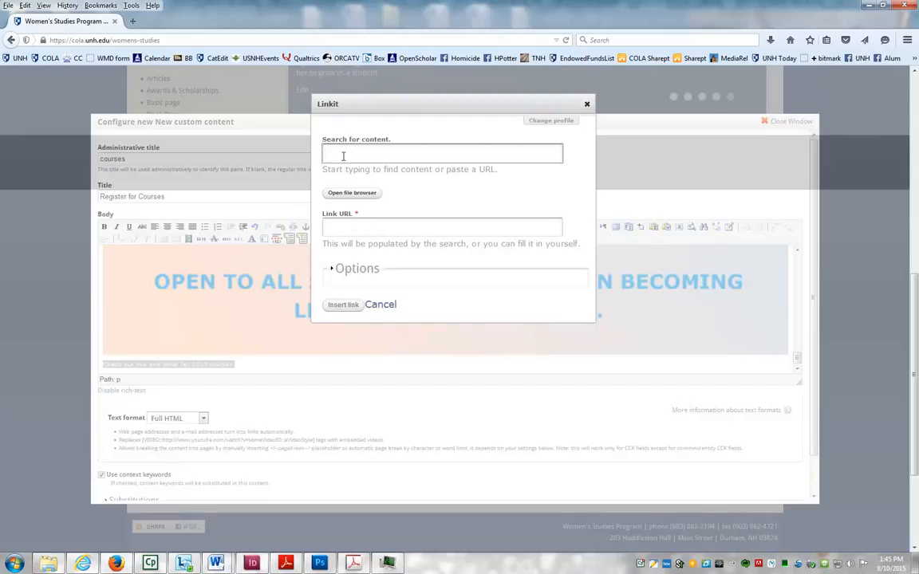
text(courses)
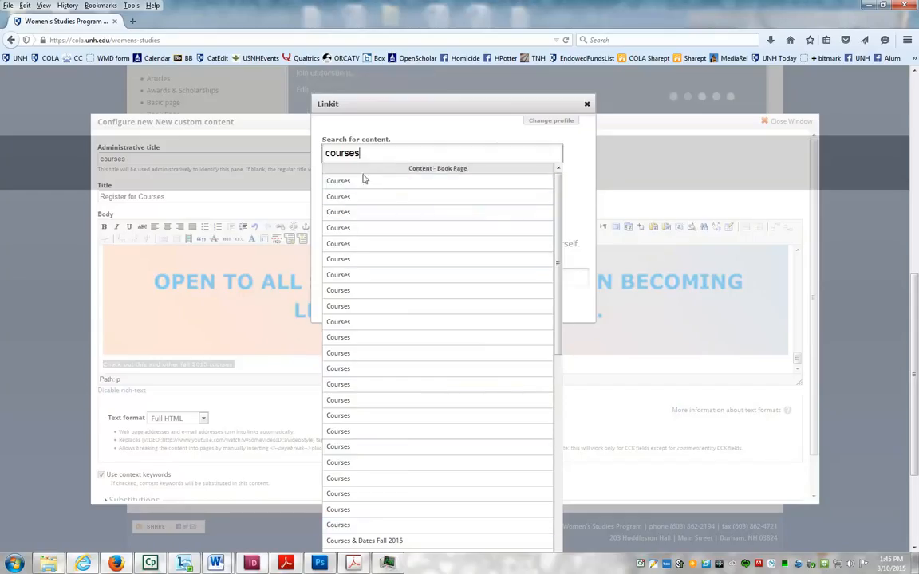
key(BackSpace)
key(BackSpace)
key(BackSpace)
key(BackSpace)
key(BackSpace)
key(BackSpace)
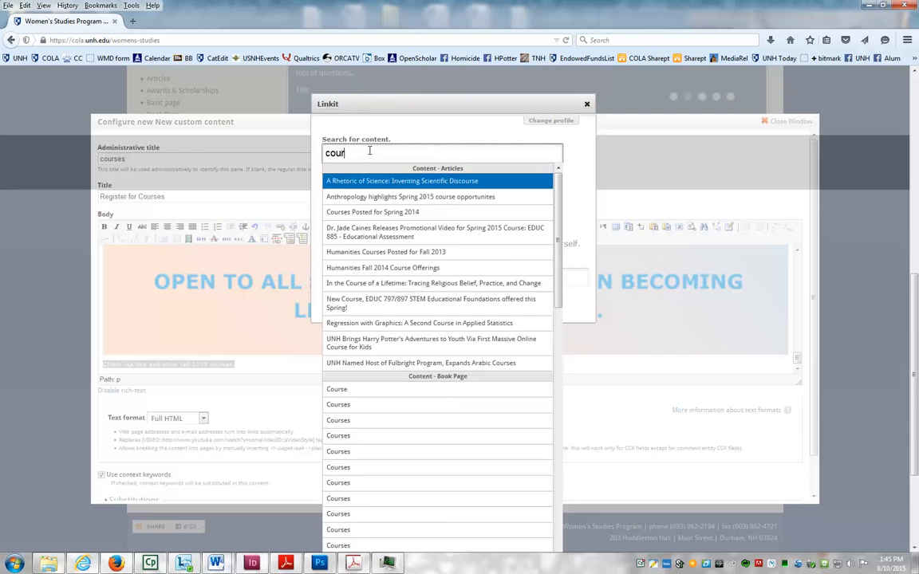
click(358, 227)
text(/)
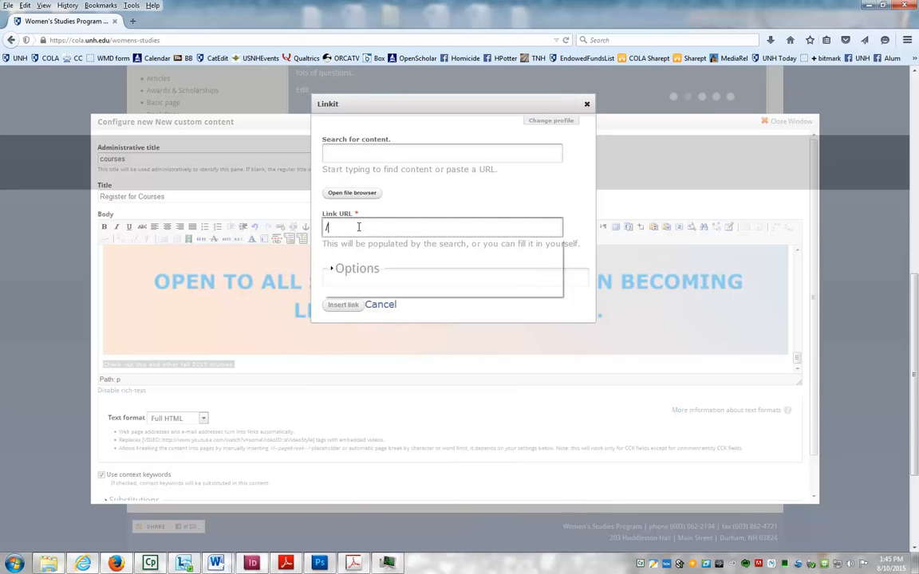
text(womens-studies/courses)
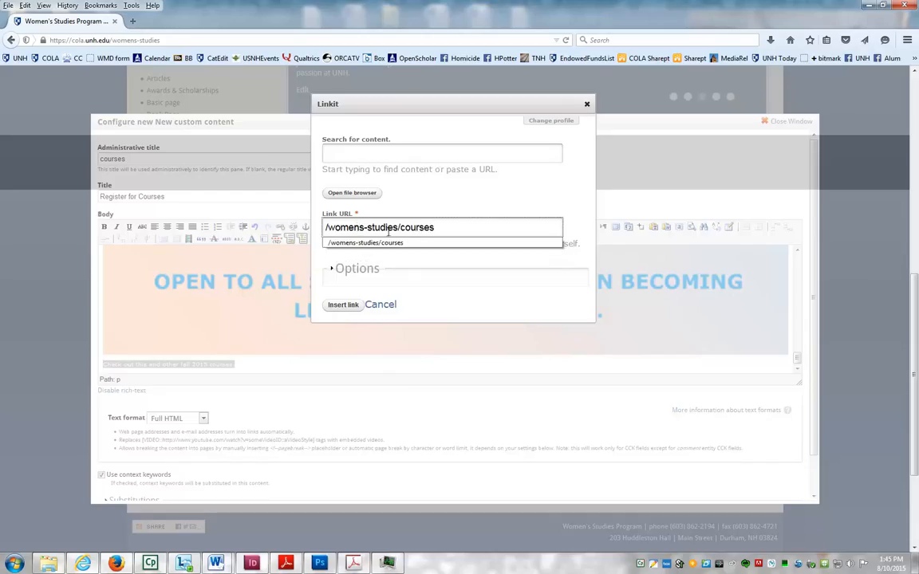
key(Down)
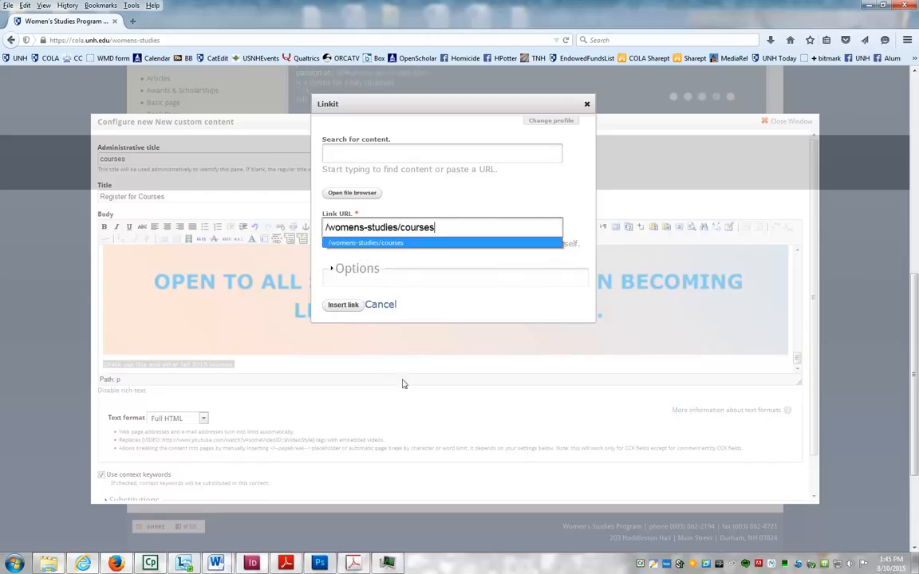
click(345, 306)
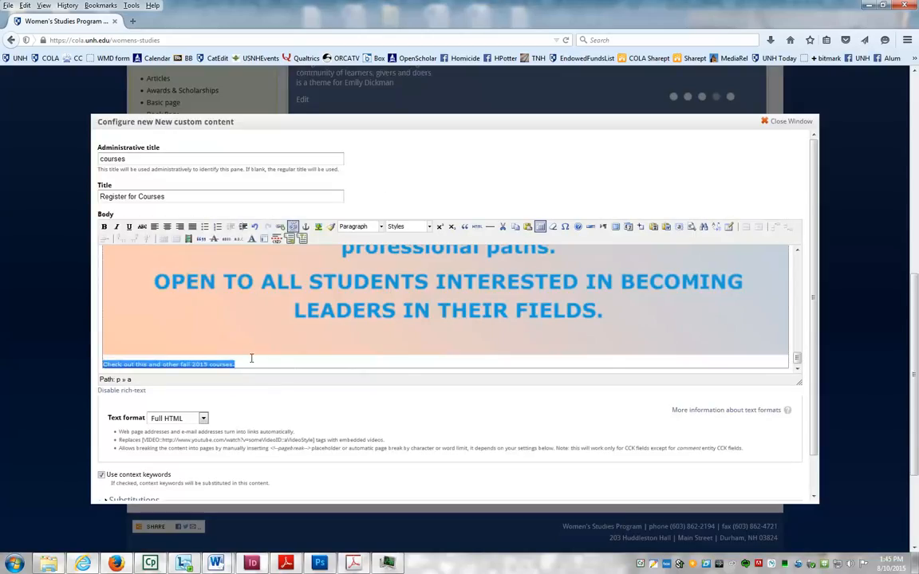
click(375, 297)
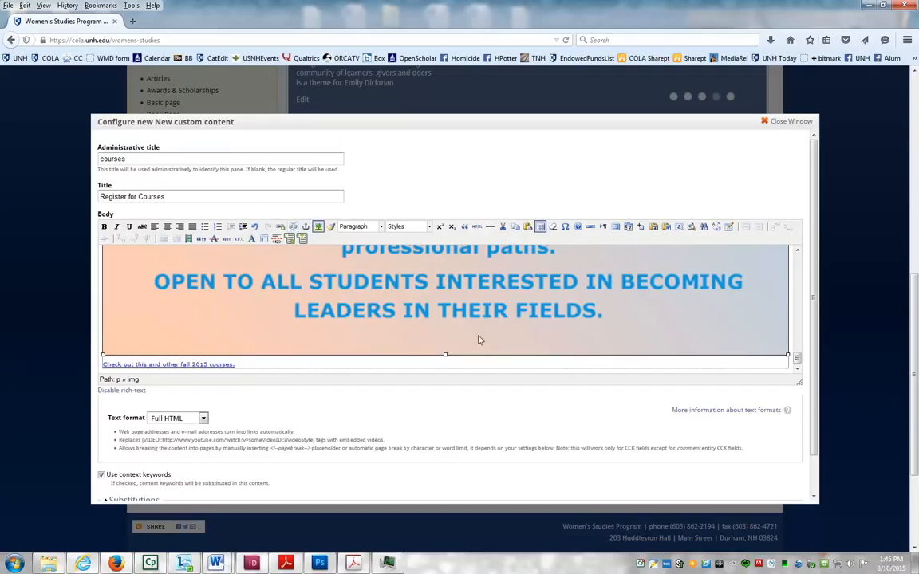
- Link the Leadership poster image to /womens-studies/courses
click(282, 229)
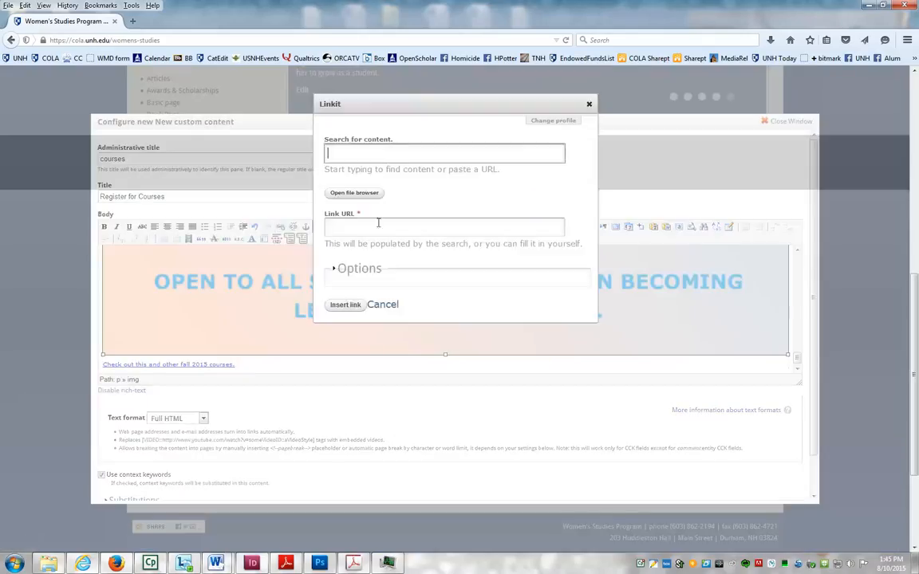
click(364, 225)
text(/women)
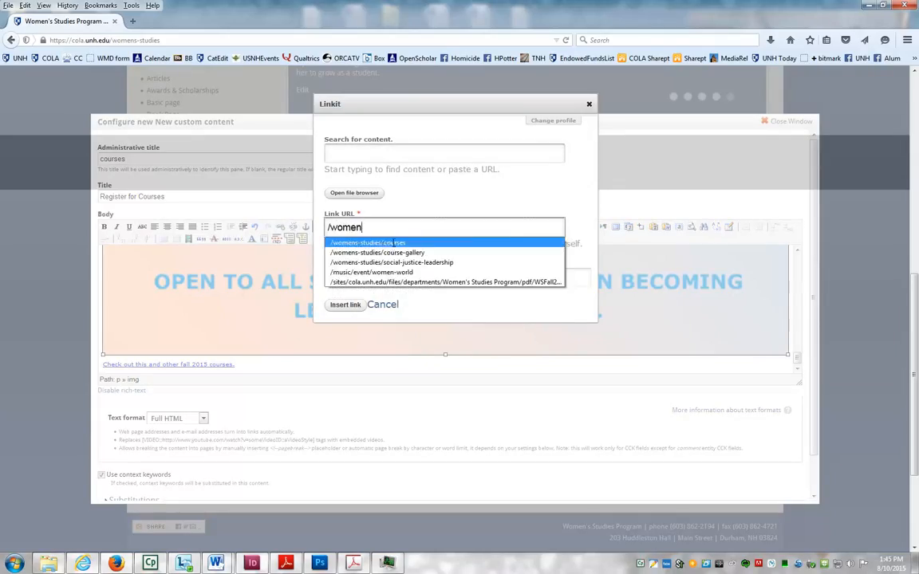
click(334, 243)
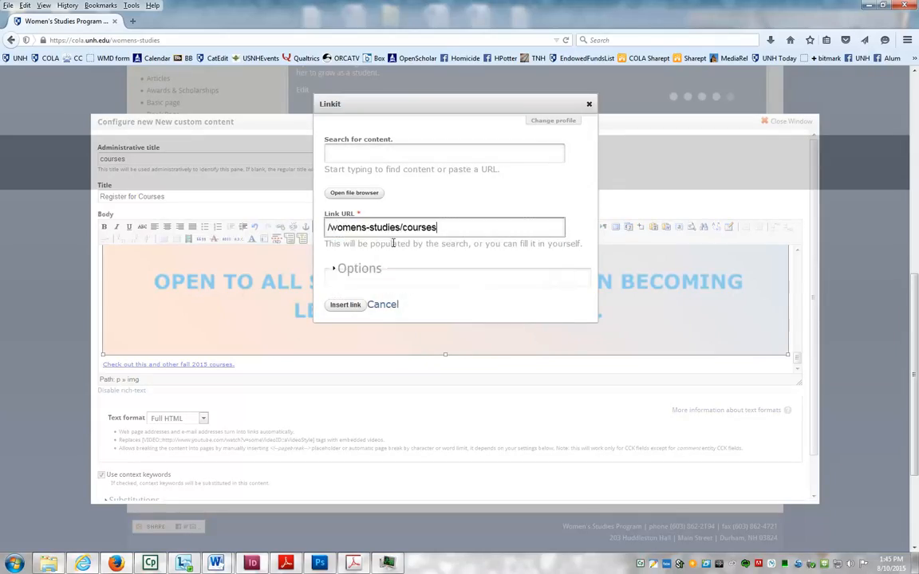
click(345, 306)
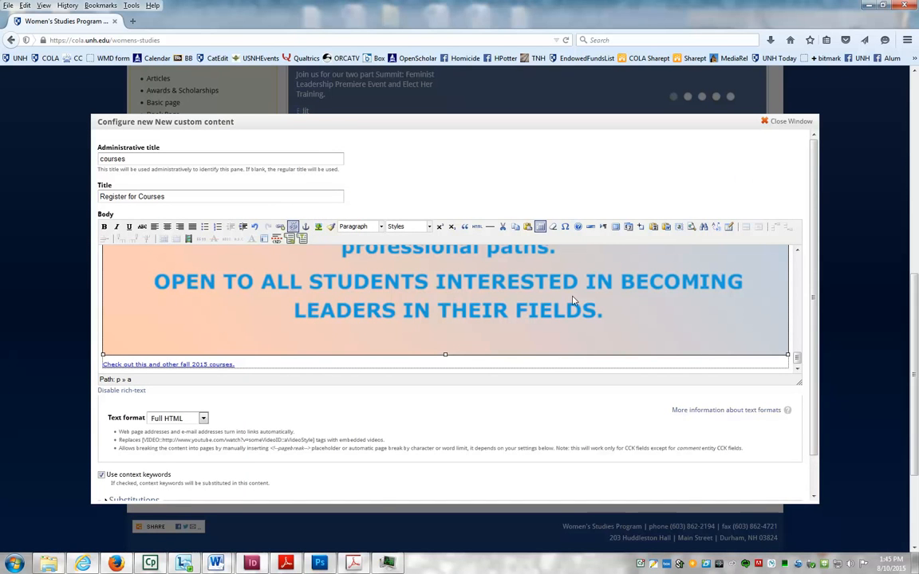
- Turn off context keywords and finish creating the Register for Courses block
drag(817, 272, 820, 368)
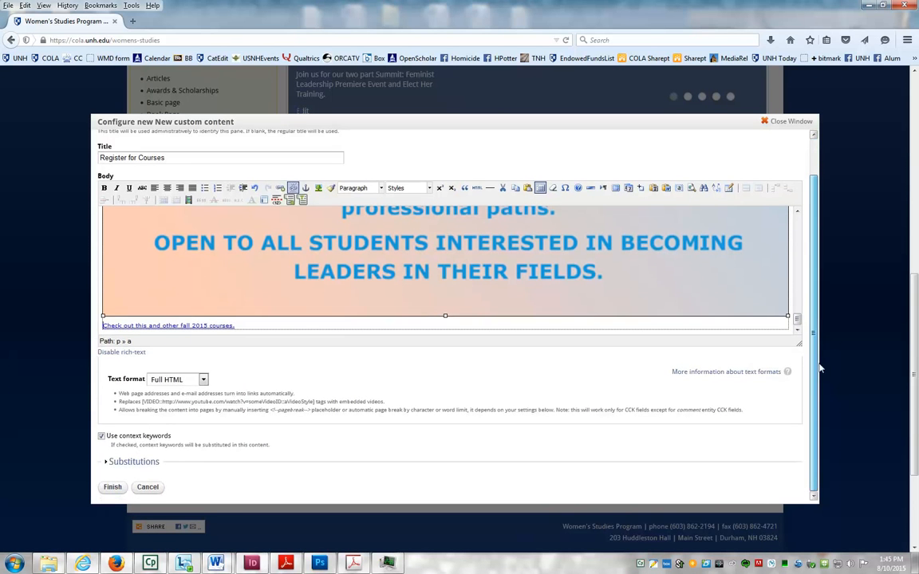
click(101, 437)
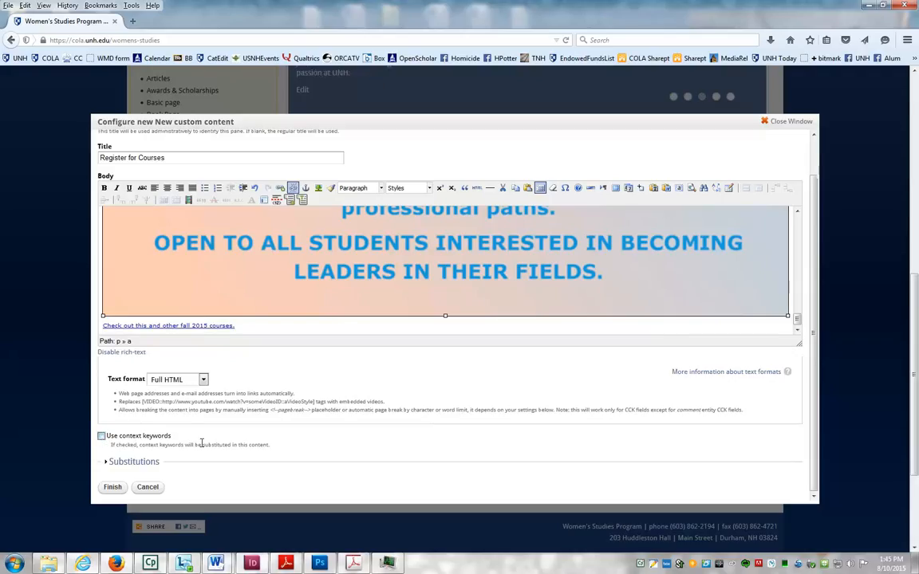
click(110, 488)
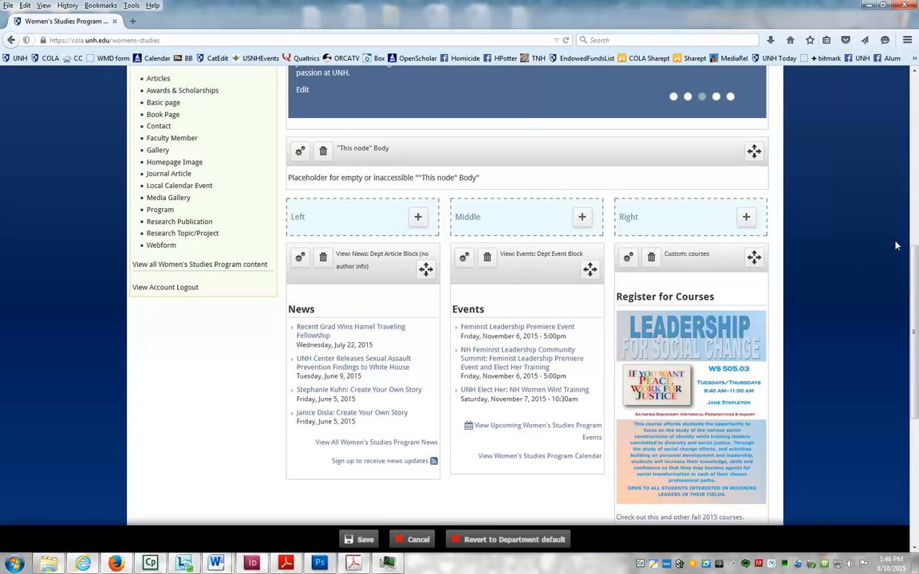
- Move the Stay Connected social media block into the Middle region beneath Events
scroll(818, 235, down, 3)
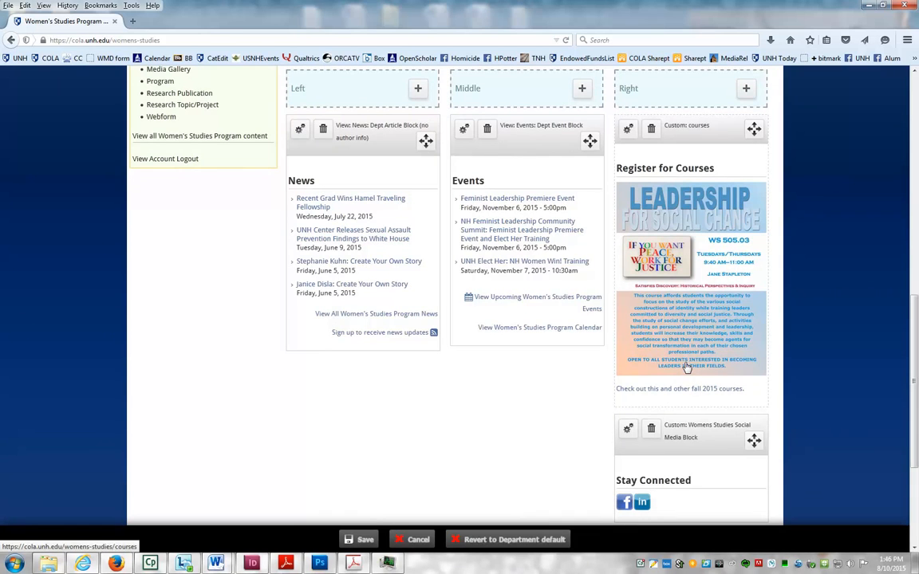
scroll(916, 353, down, 2)
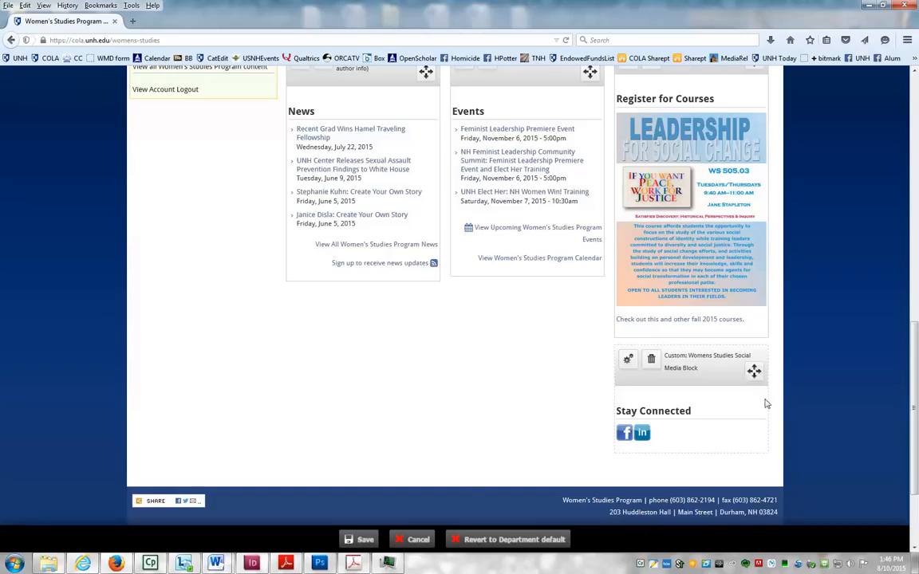
drag(755, 372, 590, 314)
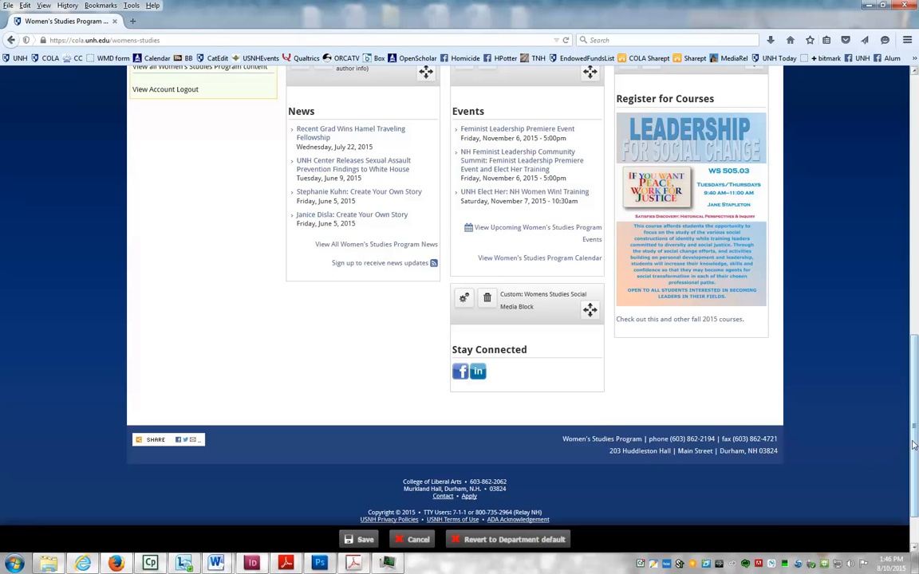
scroll(906, 413, up, 5)
scroll(906, 413, down, 4)
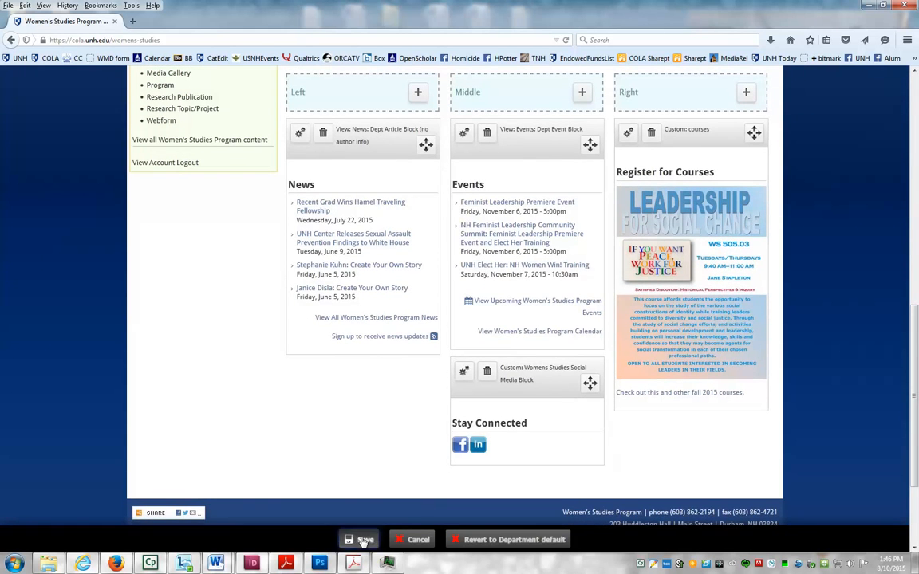
- Save the layout and view the live Women's Studies page to check the Register for Courses block
click(359, 540)
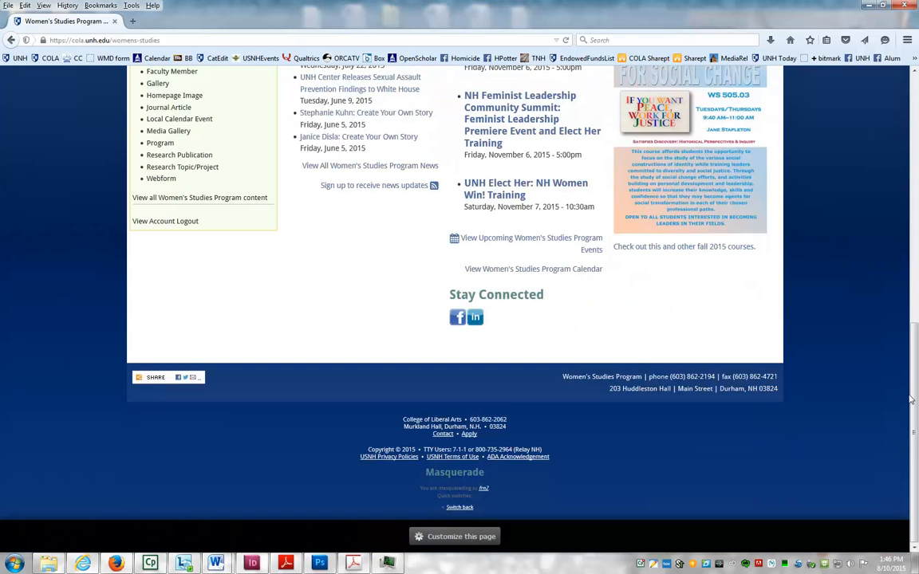
drag(912, 401, 916, 185)
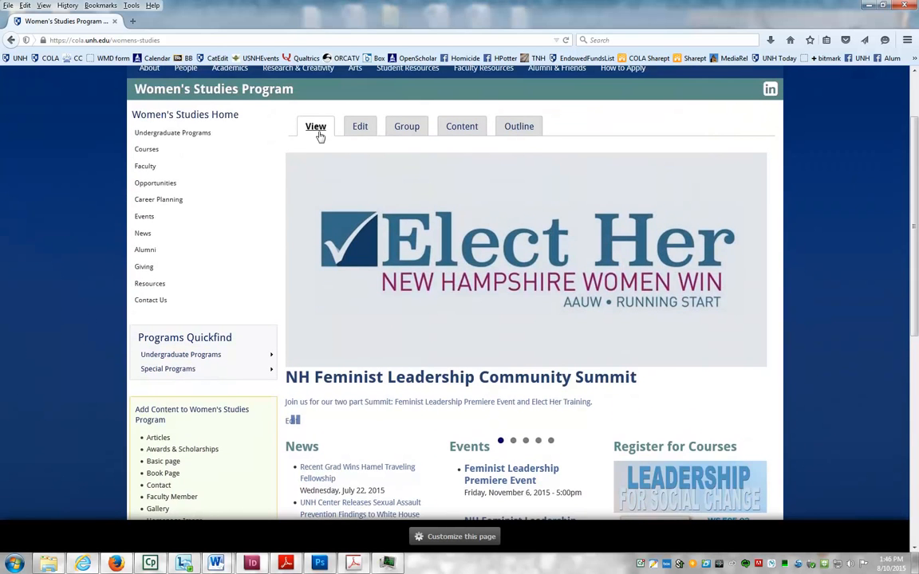
click(188, 117)
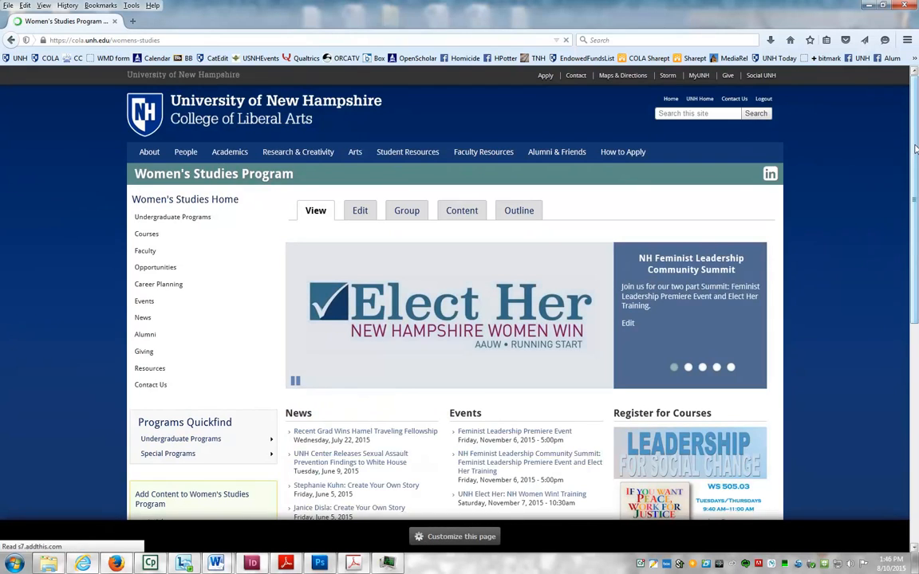
drag(916, 149, 917, 257)
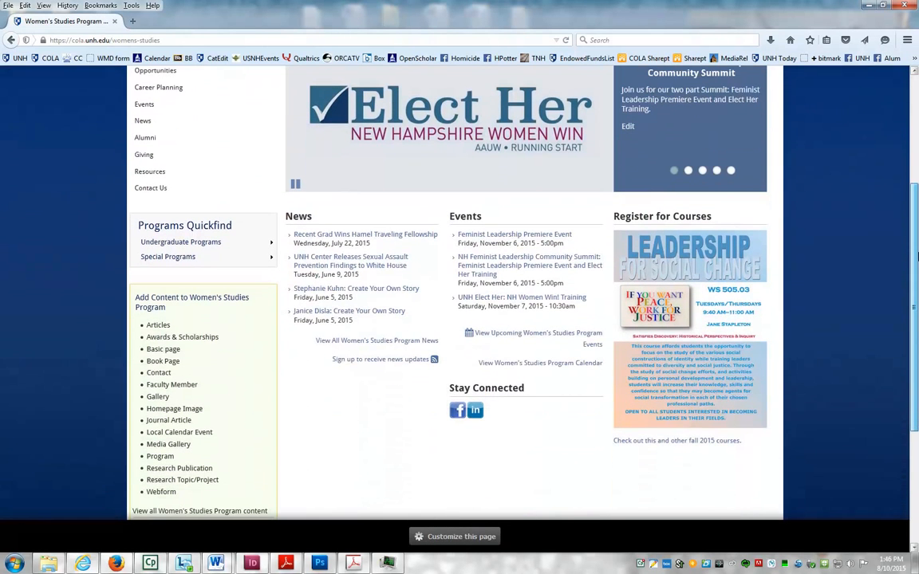